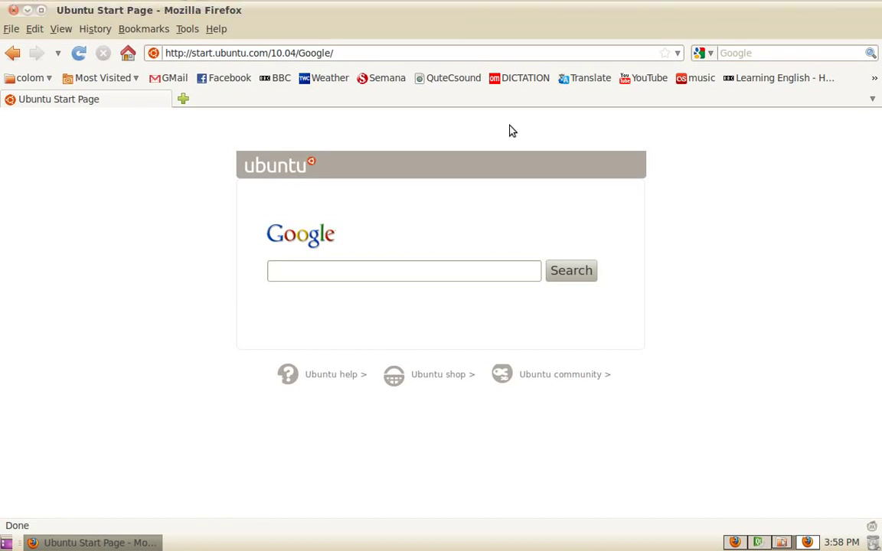
Step: Replace the Ubuntu start page address with csound.sourceforge.net and load the site
{"action": "left_click_drag", "start_coordinate": [337, 52], "coordinate": [167, 52]}
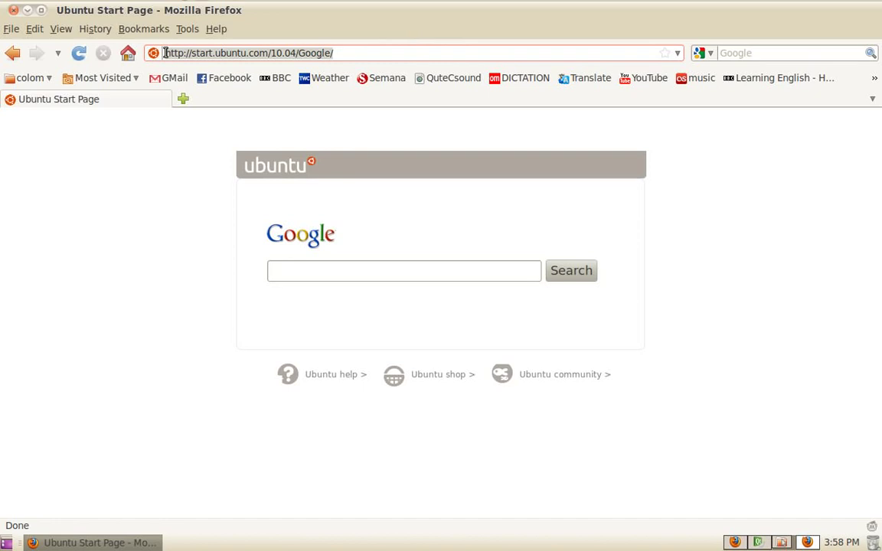
{"action": "type", "text": "csound"}
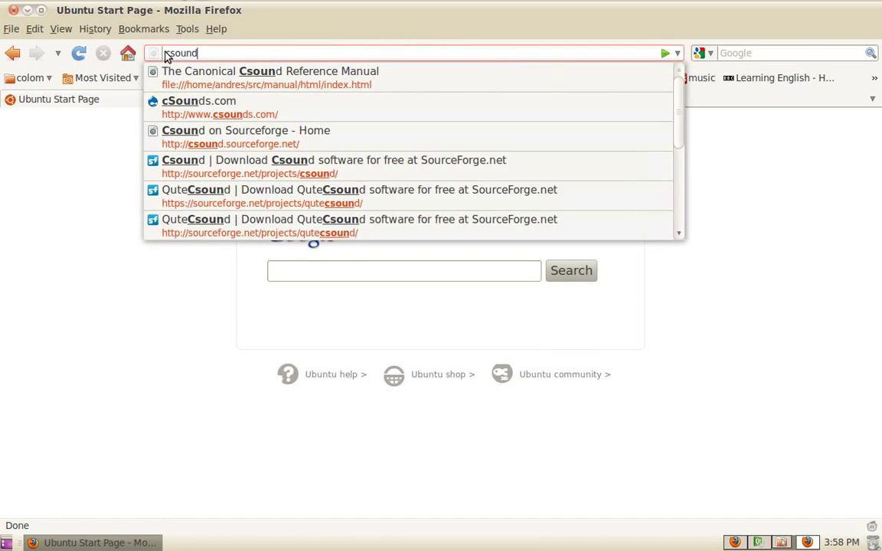
{"action": "type", "text": ".sourceforge.net"}
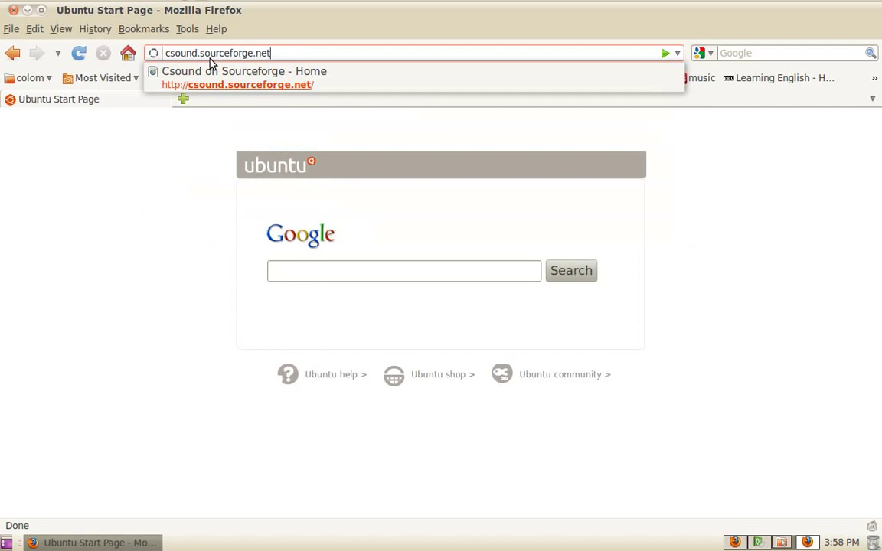
{"action": "key", "text": "Return"}
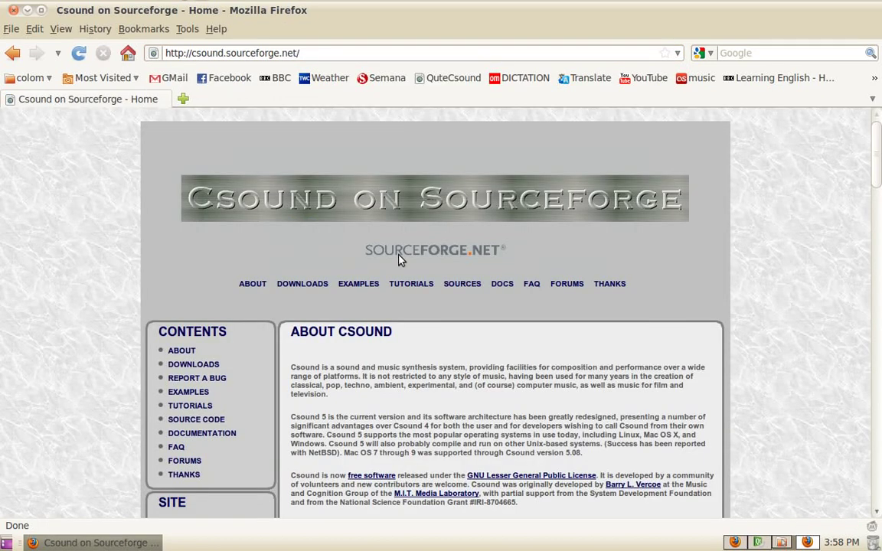
Step: Follow the DOWNLOADS box's 'here' link for older versions to the Browse Csound Files page
{"action": "scroll", "coordinate": [398, 258], "scroll_direction": "down", "scroll_amount": 3}
{"action": "scroll", "coordinate": [342, 333], "scroll_direction": "down", "scroll_amount": 4}
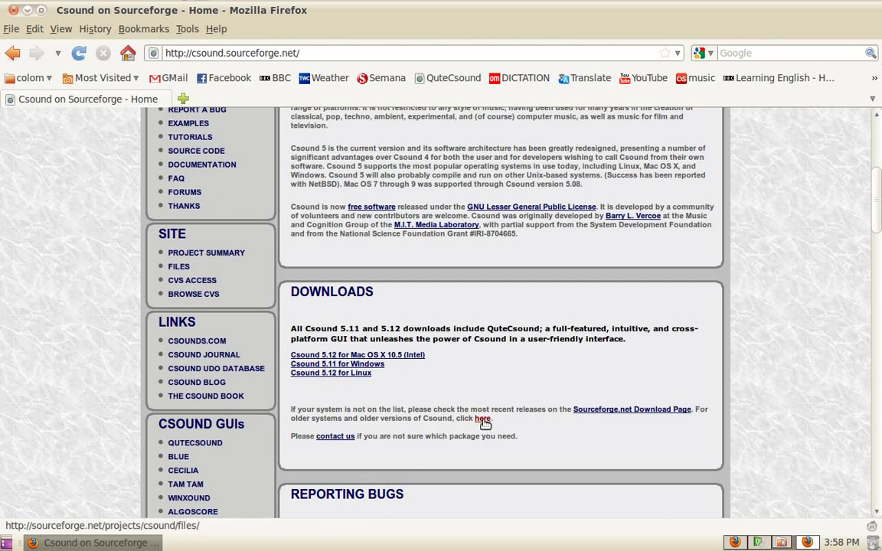
{"action": "left_click", "coordinate": [483, 420]}
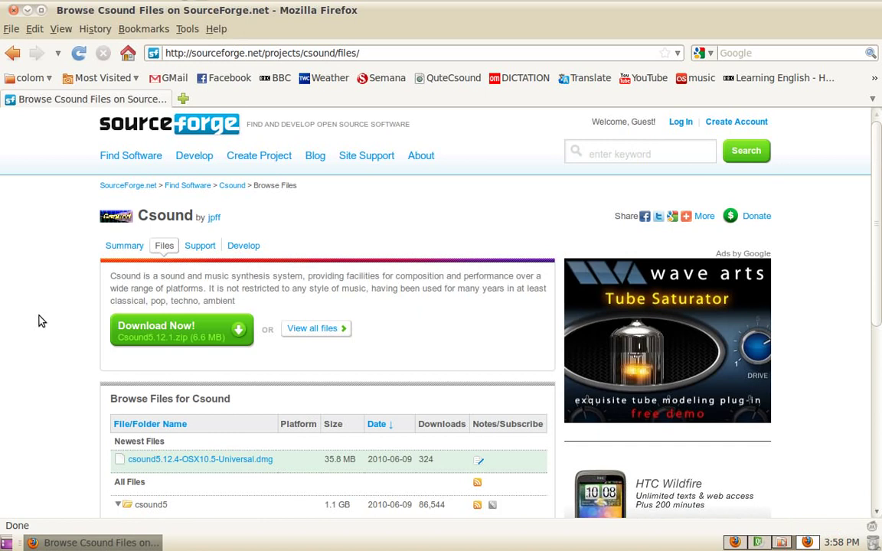
Step: Expand csound5.12 and look over its csound5.12.4 dmg installers, manual archives and Csound5.12.1.zip
{"action": "scroll", "coordinate": [42, 320], "scroll_direction": "down", "scroll_amount": 5}
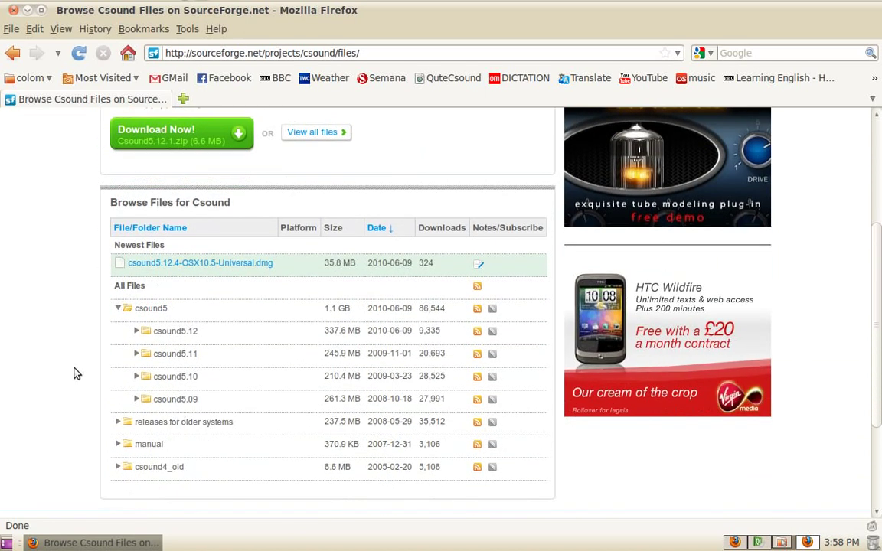
{"action": "left_click", "coordinate": [176, 332]}
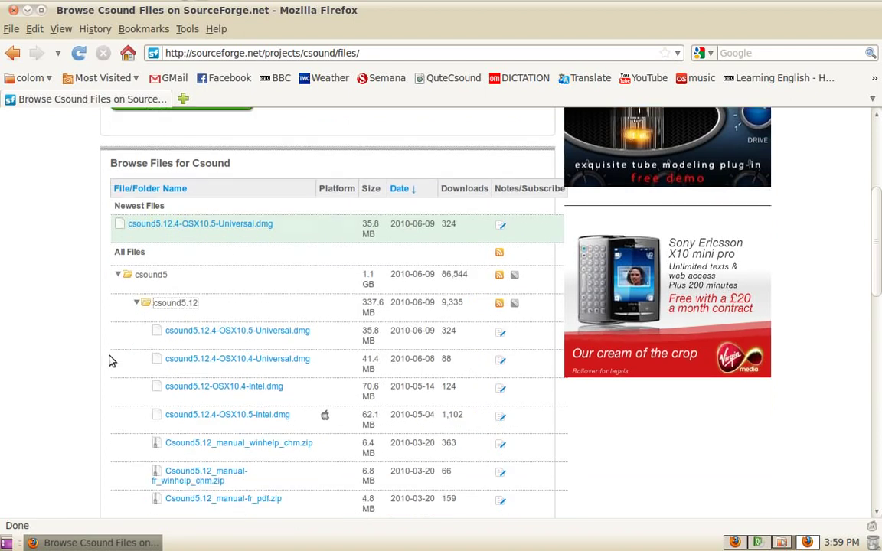
{"action": "scroll", "coordinate": [112, 307], "scroll_direction": "down", "scroll_amount": 8}
{"action": "scroll", "coordinate": [107, 313], "scroll_direction": "down", "scroll_amount": 2}
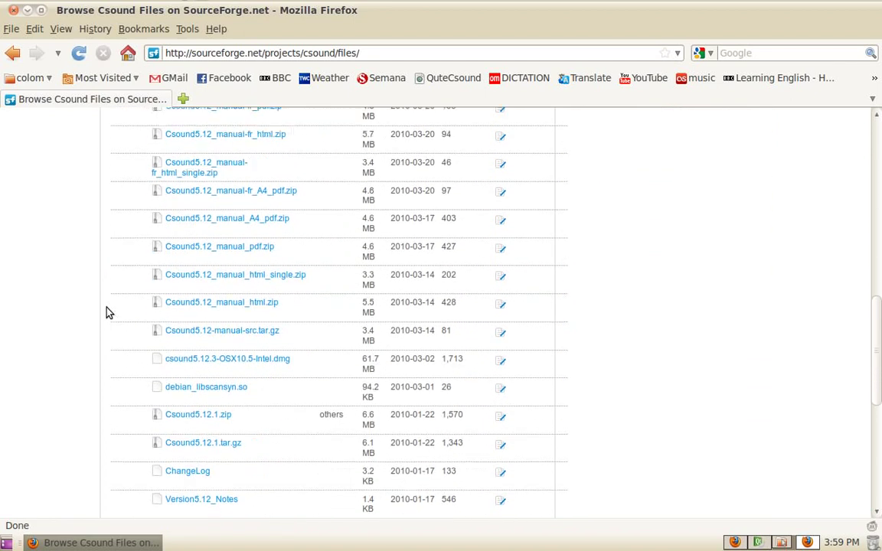
{"action": "scroll", "coordinate": [107, 312], "scroll_direction": "up", "scroll_amount": 8}
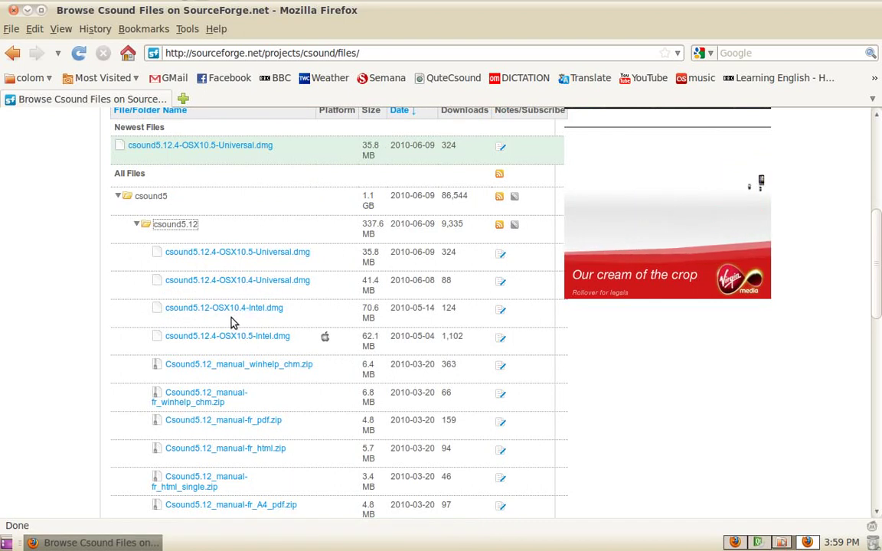
{"action": "scroll", "coordinate": [108, 344], "scroll_direction": "down", "scroll_amount": 4}
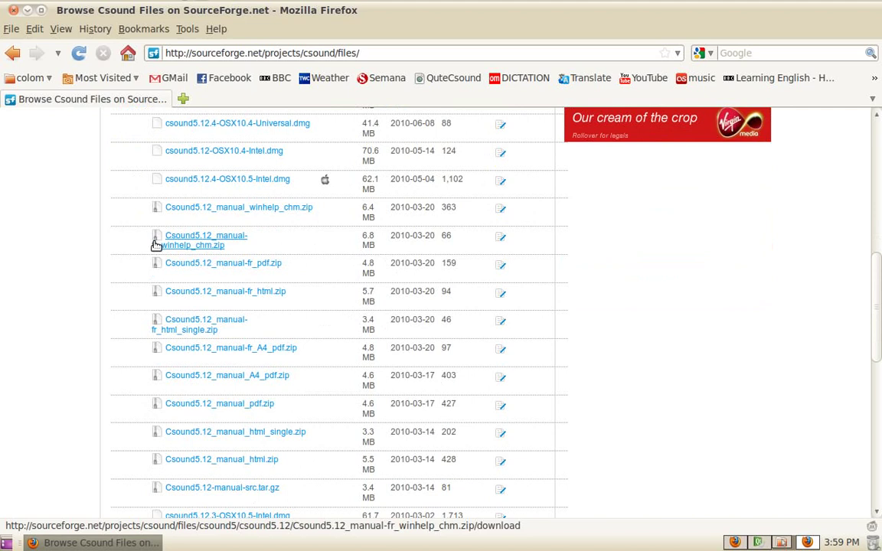
{"action": "scroll", "coordinate": [193, 410], "scroll_direction": "down", "scroll_amount": 2}
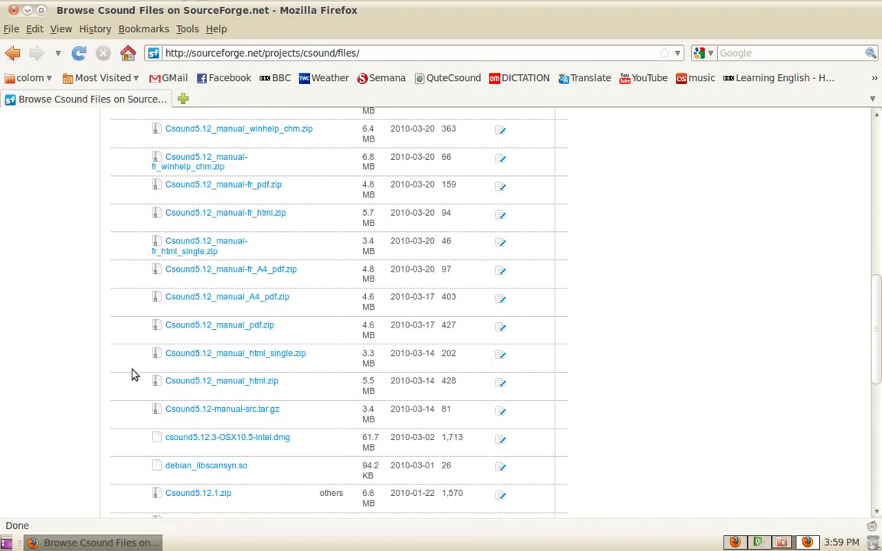
{"action": "scroll", "coordinate": [107, 383], "scroll_direction": "down", "scroll_amount": 3}
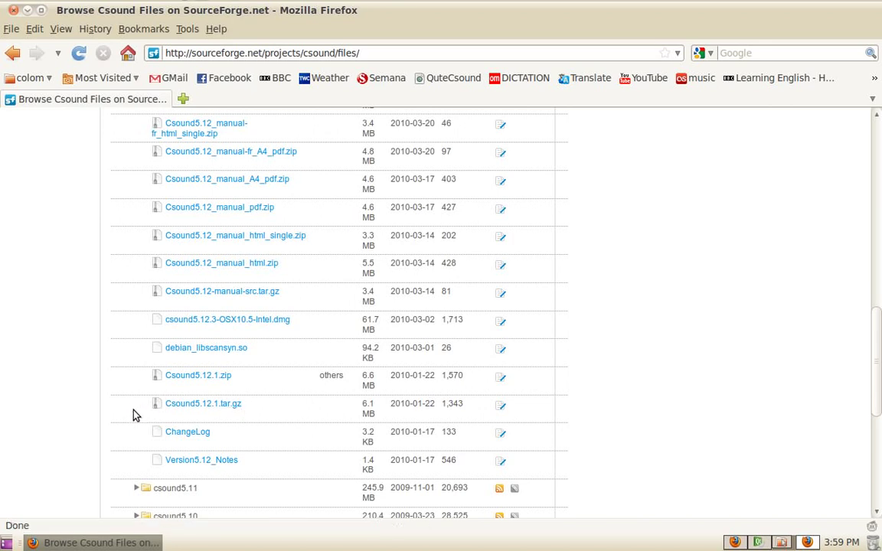
{"action": "scroll", "coordinate": [134, 398], "scroll_direction": "up", "scroll_amount": 10}
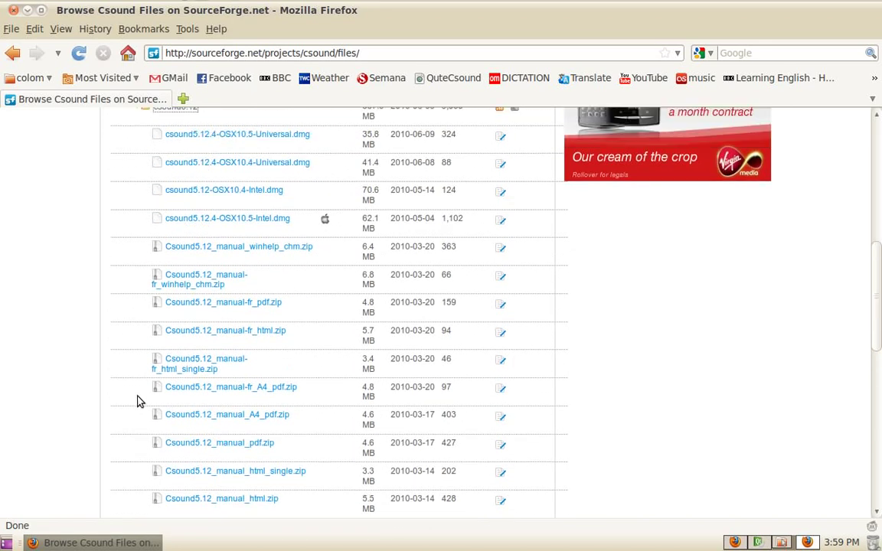
{"action": "scroll", "coordinate": [130, 361], "scroll_direction": "down", "scroll_amount": 9}
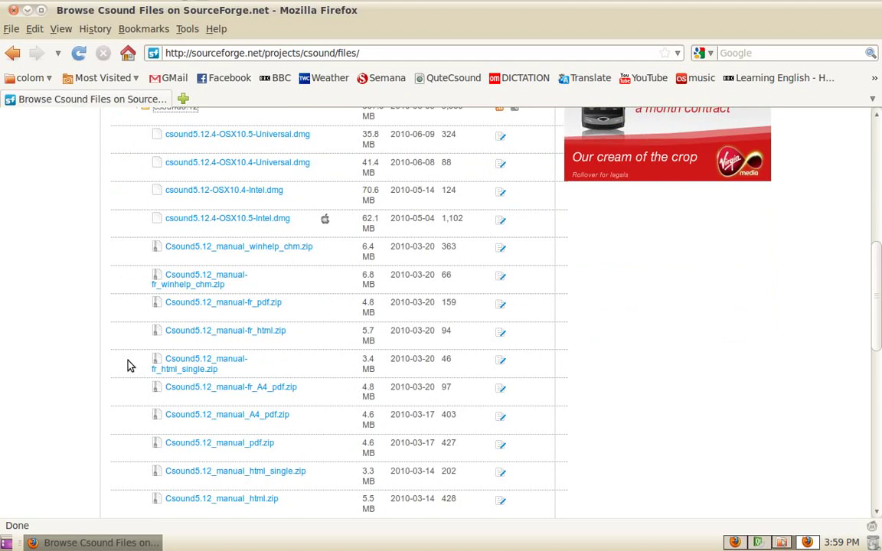
{"action": "scroll", "coordinate": [130, 366], "scroll_direction": "down", "scroll_amount": 2}
{"action": "scroll", "coordinate": [130, 363], "scroll_direction": "up", "scroll_amount": 8}
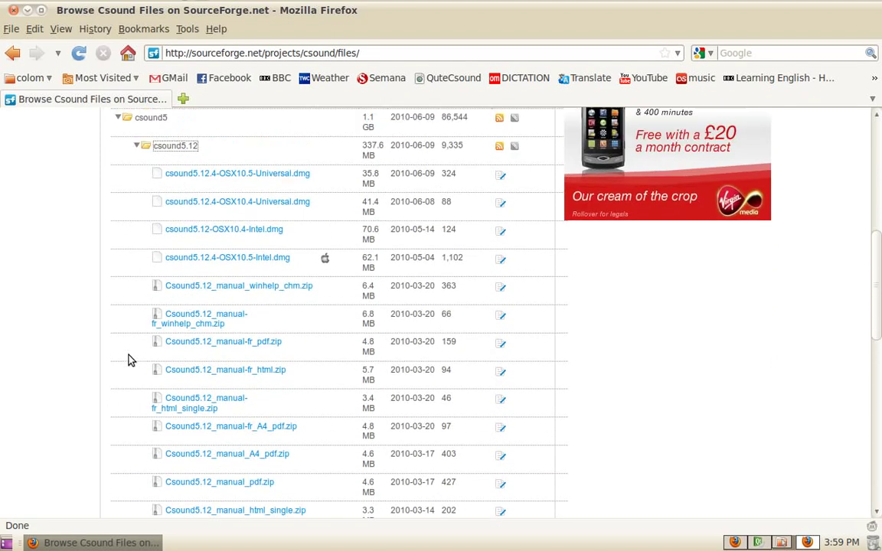
Step: Collapse csound5.12, expand csound5.11, and return to the top of the file table
{"action": "left_click", "coordinate": [137, 145]}
{"action": "left_click", "coordinate": [169, 207]}
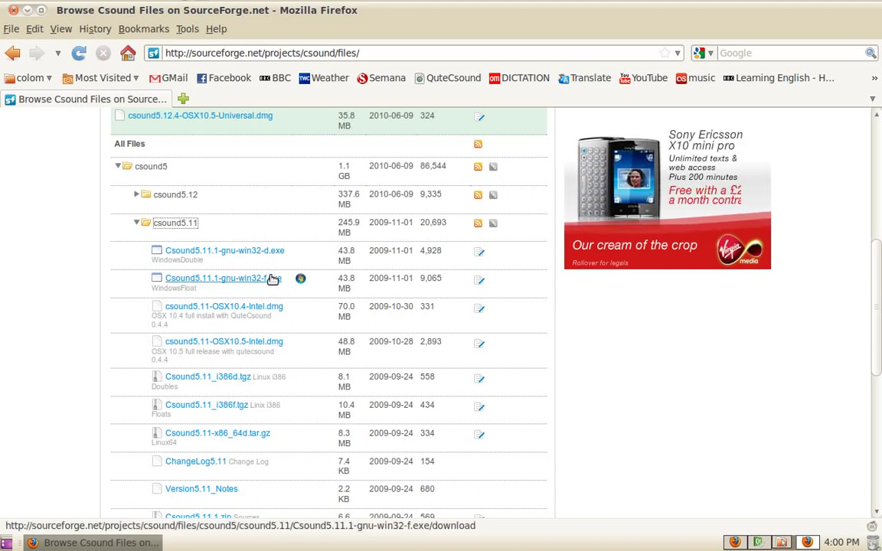
{"action": "scroll", "coordinate": [105, 297], "scroll_direction": "up", "scroll_amount": 1}
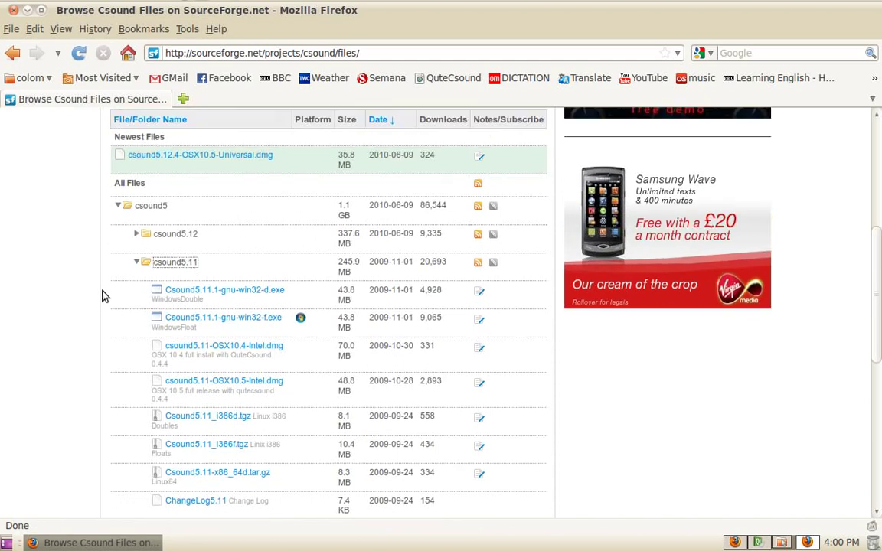
{"action": "scroll", "coordinate": [105, 296], "scroll_direction": "down", "scroll_amount": 2}
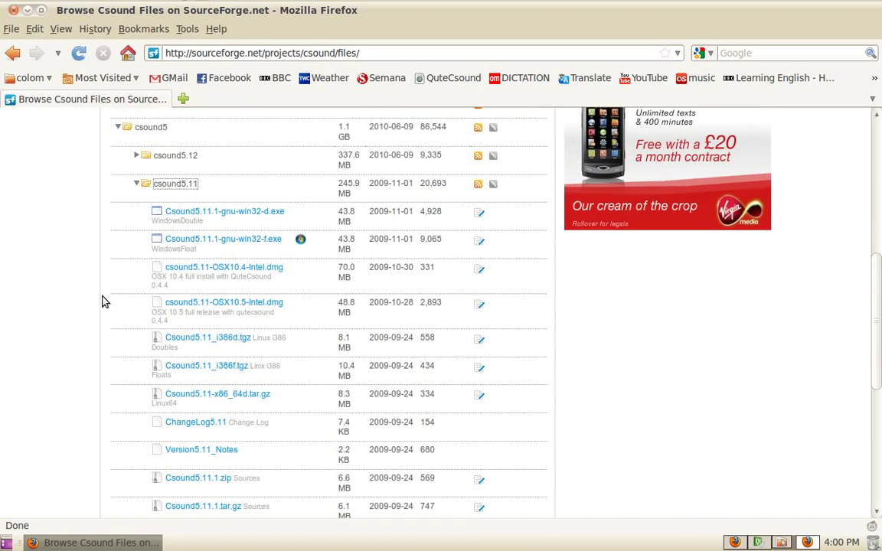
{"action": "scroll", "coordinate": [105, 300], "scroll_direction": "up", "scroll_amount": 3}
{"action": "scroll", "coordinate": [105, 301], "scroll_direction": "up", "scroll_amount": 3}
Step: Load the QuteCsound homepage at qutecsound.sourceforge.net from the address bar suggestion
{"action": "left_click_drag", "start_coordinate": [366, 55], "coordinate": [175, 53]}
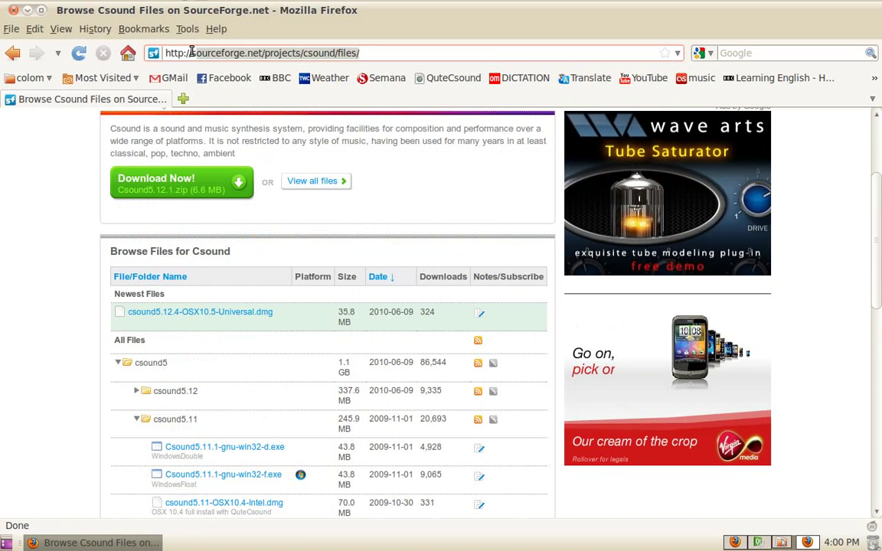
{"action": "type", "text": "qute"}
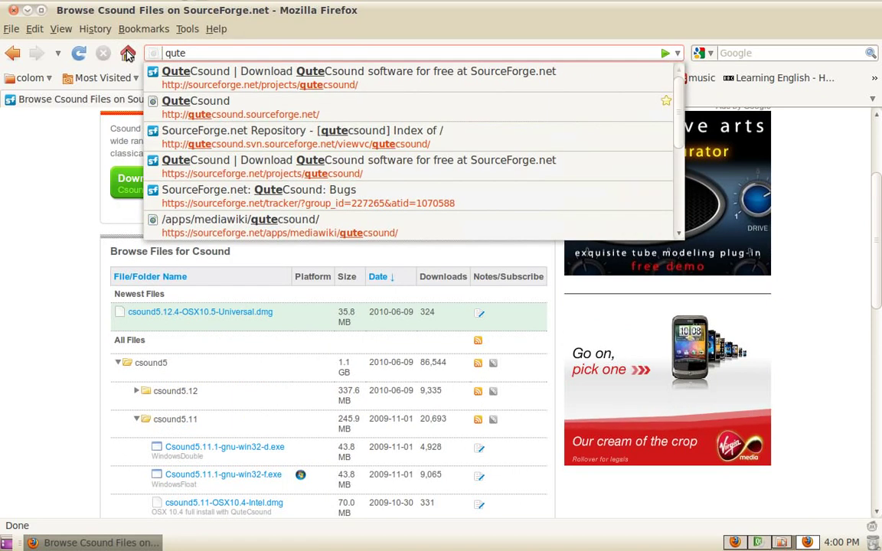
{"action": "type", "text": "csound"}
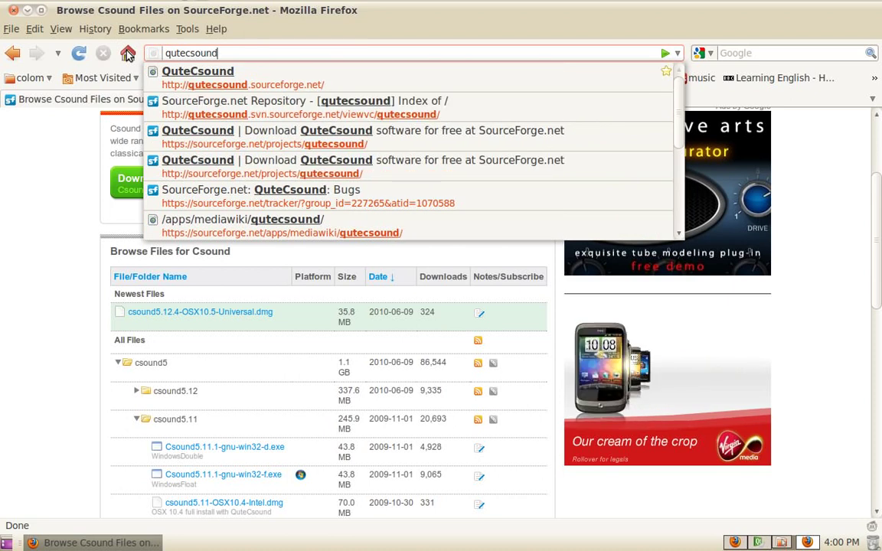
{"action": "type", "text": "."}
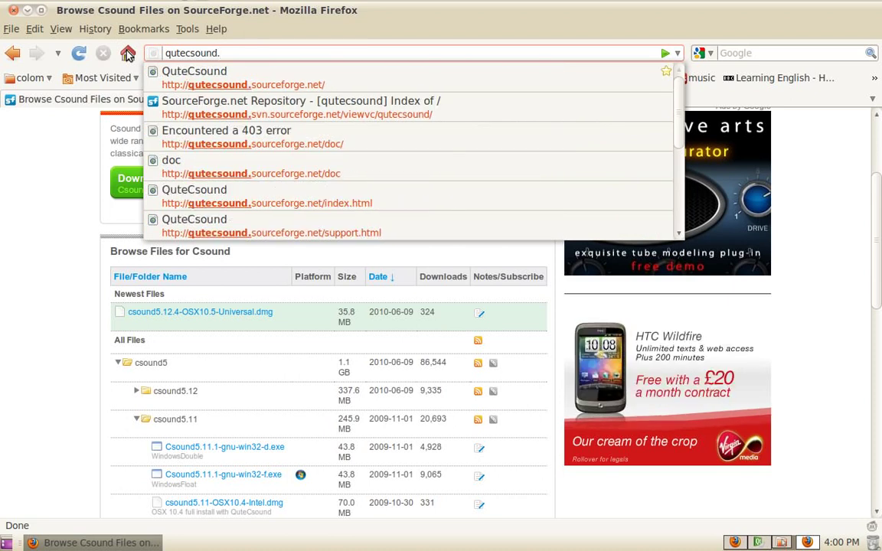
{"action": "key", "text": "Down"}
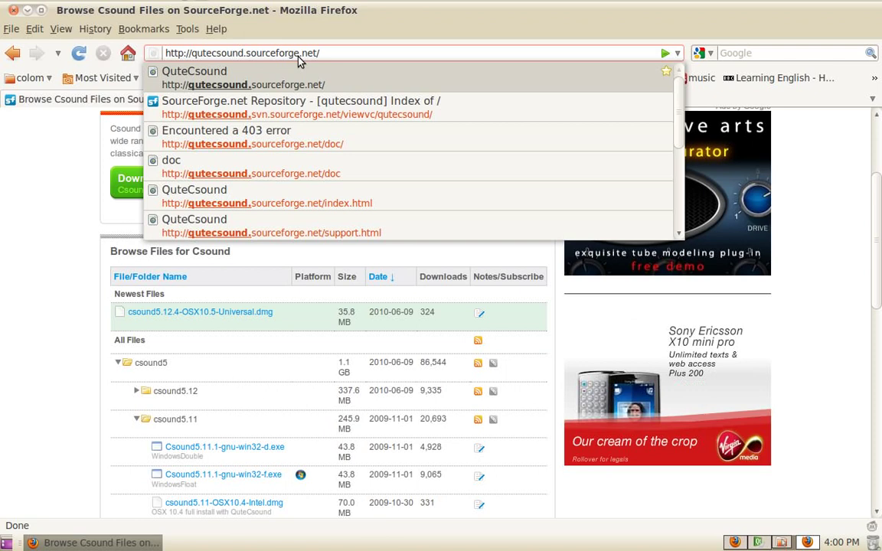
{"action": "key", "text": "Return"}
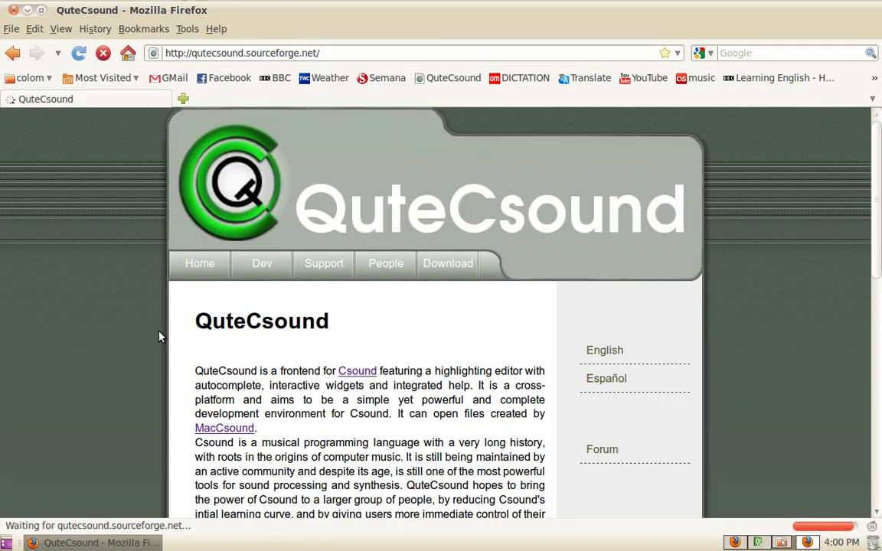
Step: Go to the QuteCsound Download page and open its Sourceforge Download Page in a new tab
{"action": "left_click", "coordinate": [446, 268]}
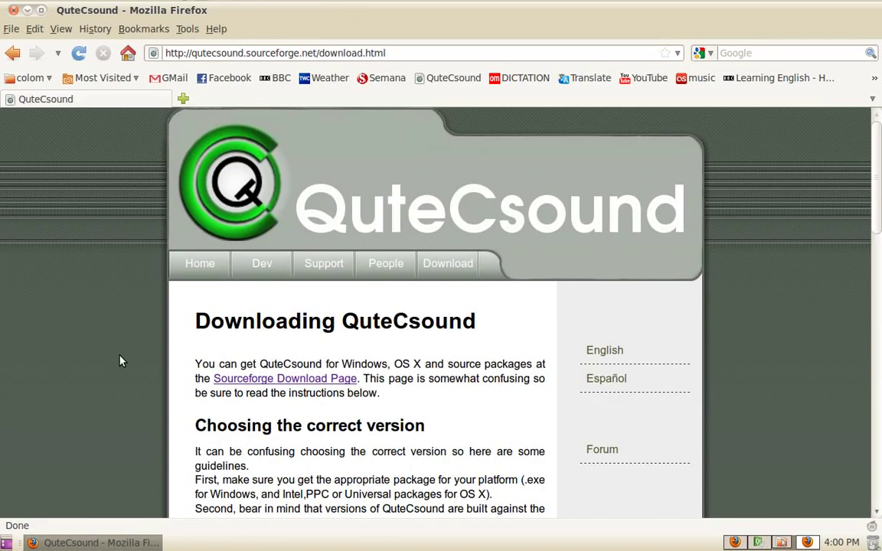
{"action": "scroll", "coordinate": [344, 322], "scroll_direction": "down", "scroll_amount": 1}
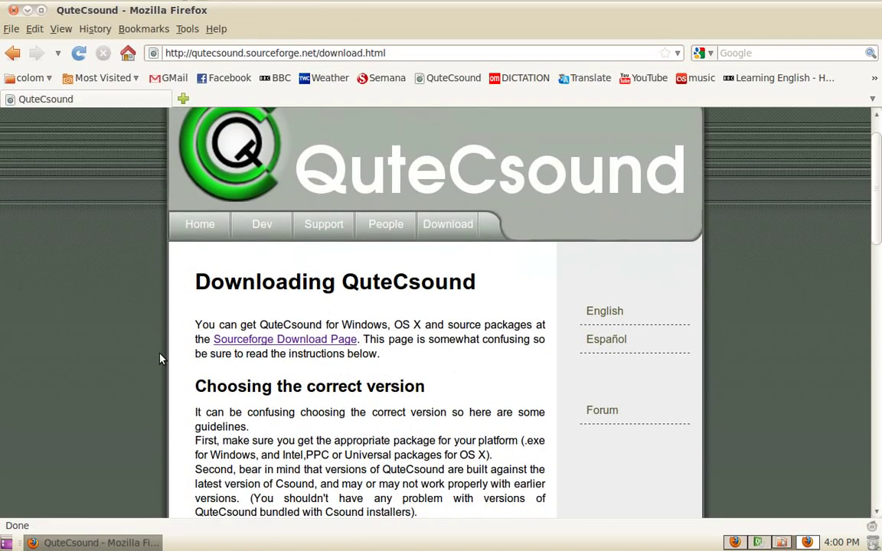
{"action": "left_click", "coordinate": [264, 345]}
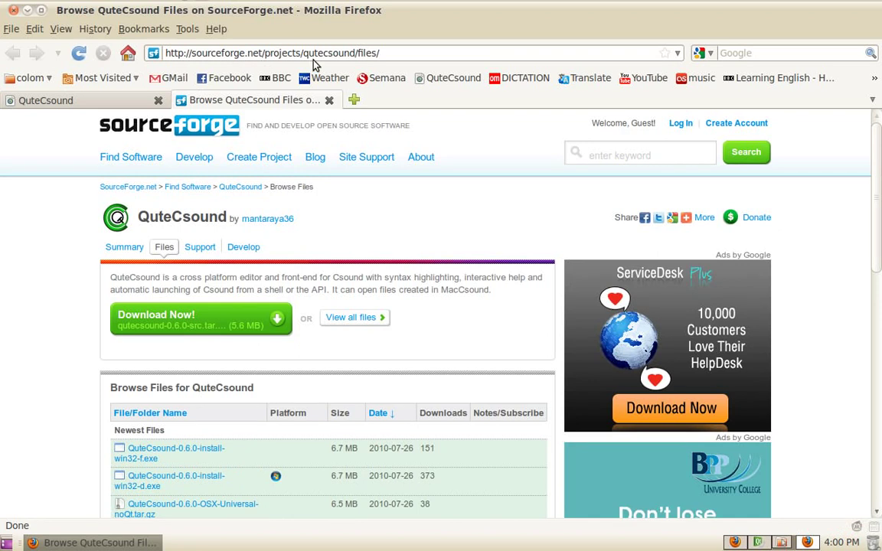
Step: Scroll the Browse QuteCsound Files page down to the All Files list and its 0.6.0 folder
{"action": "scroll", "coordinate": [69, 312], "scroll_direction": "down", "scroll_amount": 6}
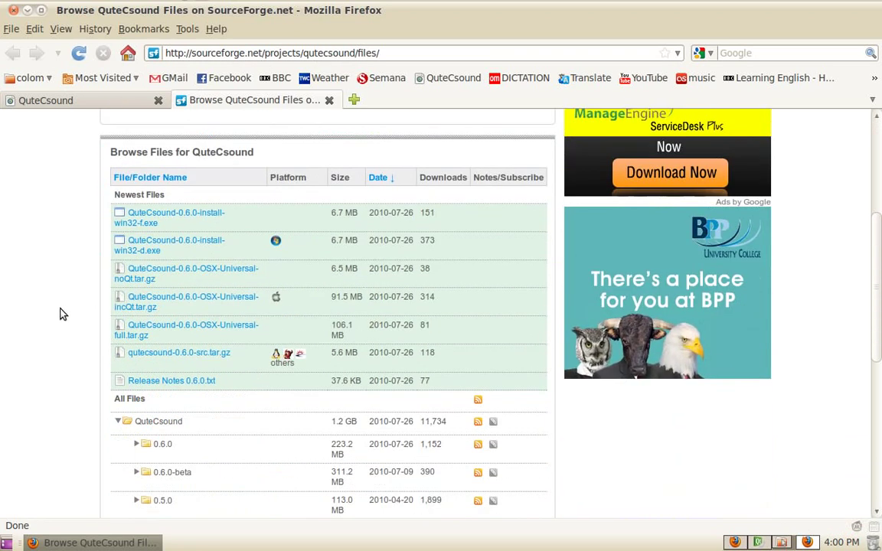
{"action": "scroll", "coordinate": [90, 286], "scroll_direction": "down", "scroll_amount": 3}
{"action": "scroll", "coordinate": [84, 252], "scroll_direction": "up", "scroll_amount": 4}
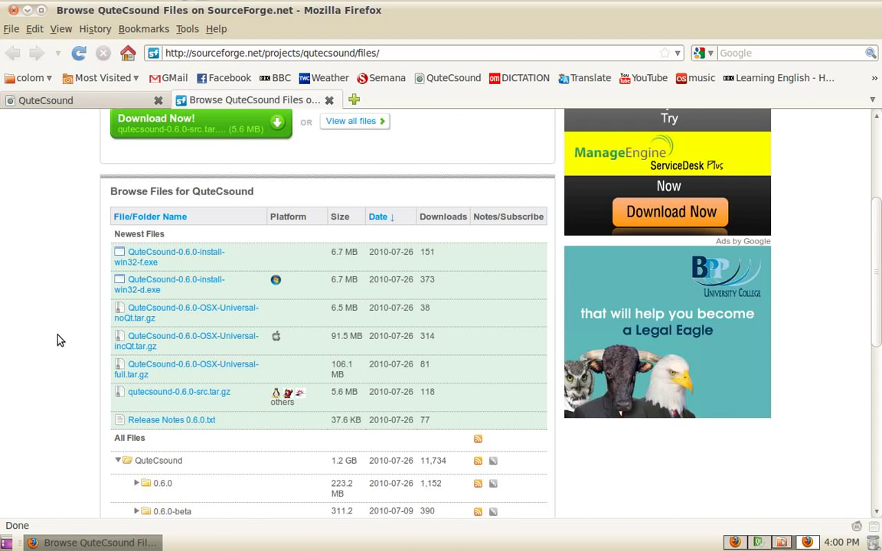
{"action": "scroll", "coordinate": [46, 322], "scroll_direction": "down", "scroll_amount": 5}
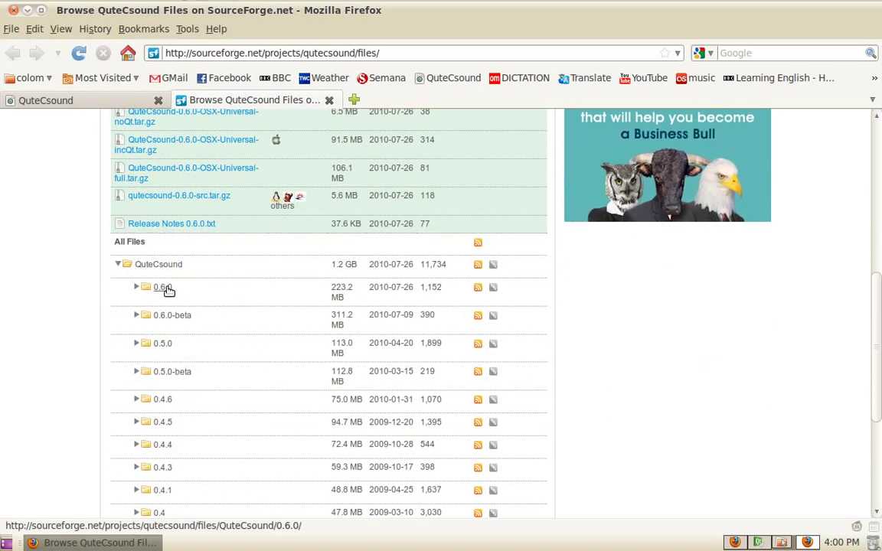
{"action": "scroll", "coordinate": [38, 322], "scroll_direction": "down", "scroll_amount": 2}
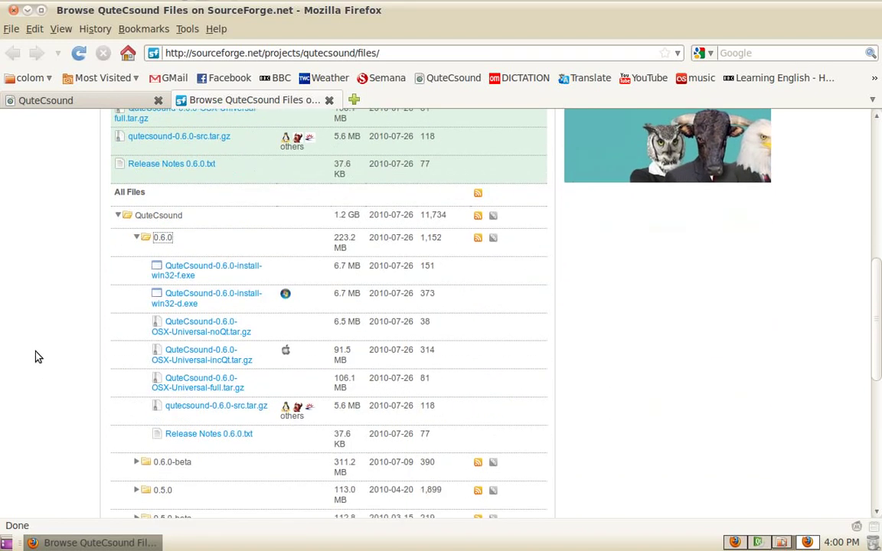